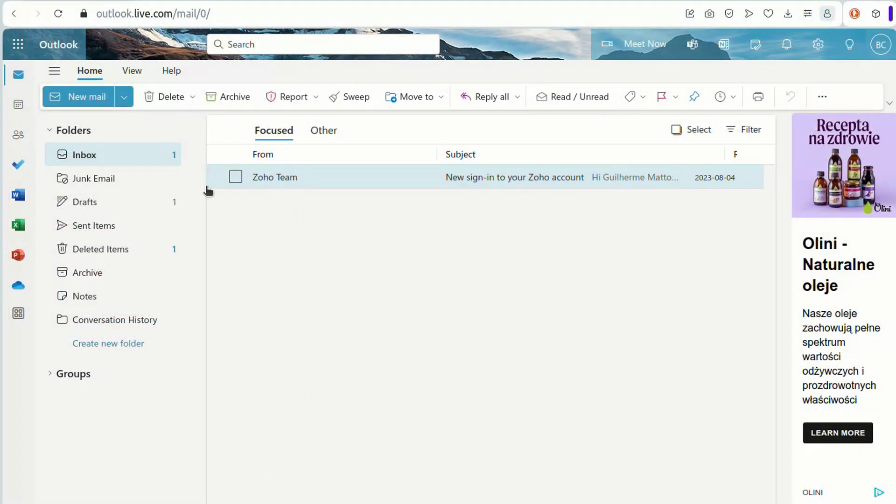
# Step: Open Skype for web from Outlook's Microsoft apps launcher
pyautogui.click(18, 44)
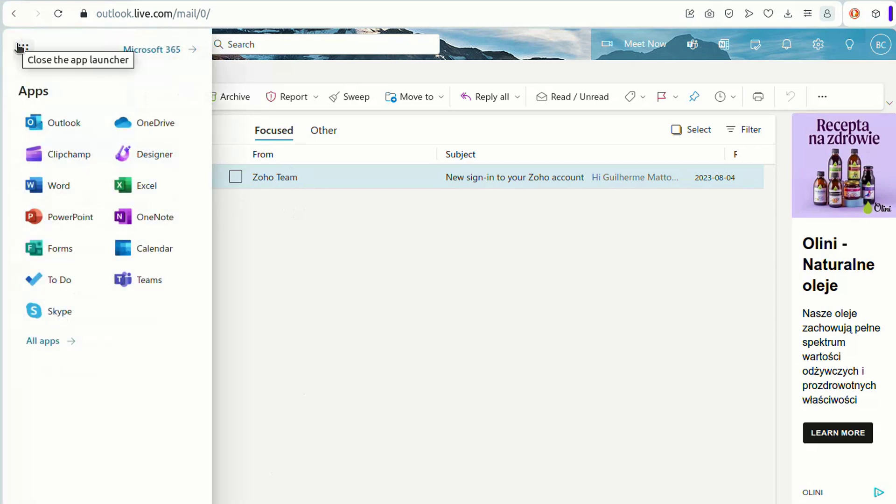
pyautogui.click(59, 311)
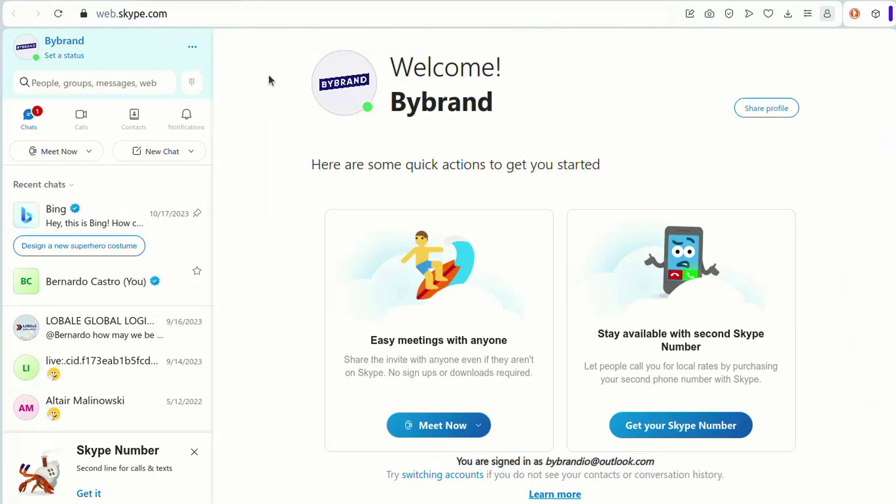
# Step: Copy the Skype profile share link and load it in a new tab to confirm the invite page
pyautogui.click(784, 118)
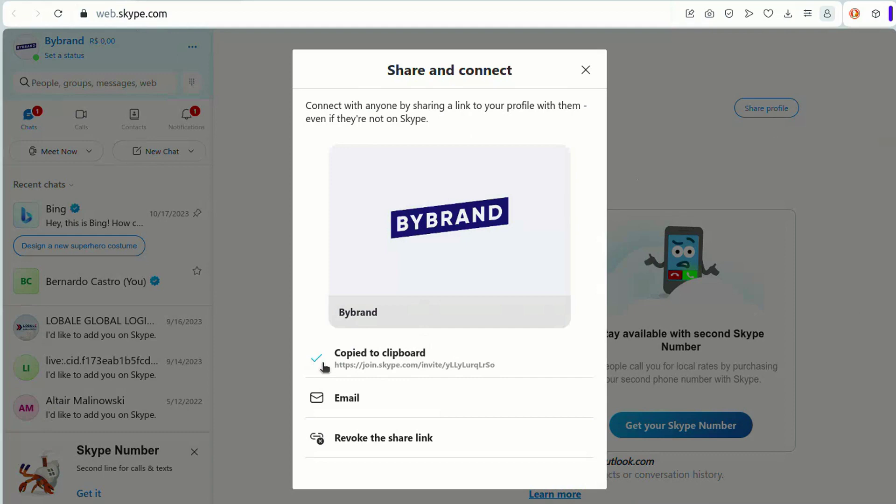
pyautogui.click(586, 70)
pyautogui.hotkey('ctrl', 't')
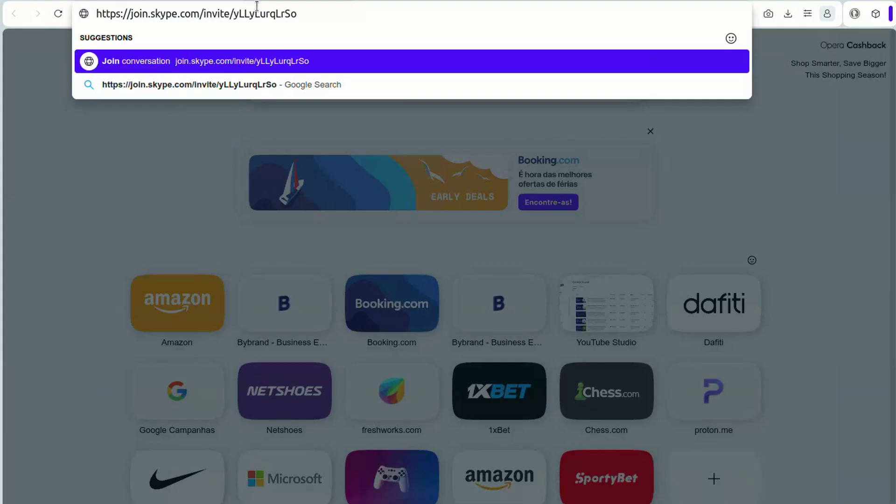
pyautogui.press('Return')
pyautogui.click(563, 120)
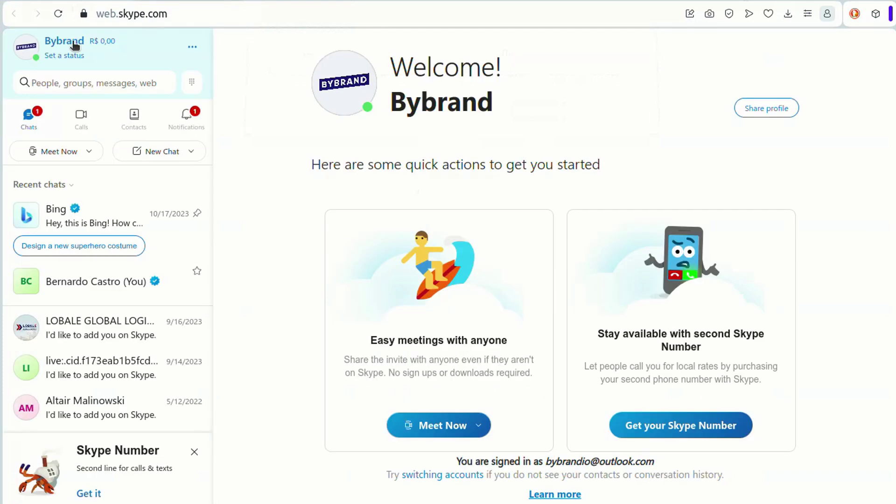
pyautogui.click(74, 41)
# Step: Open Skype Signature 01 from Bybrand's saved signatures in the editor
pyautogui.click(117, 96)
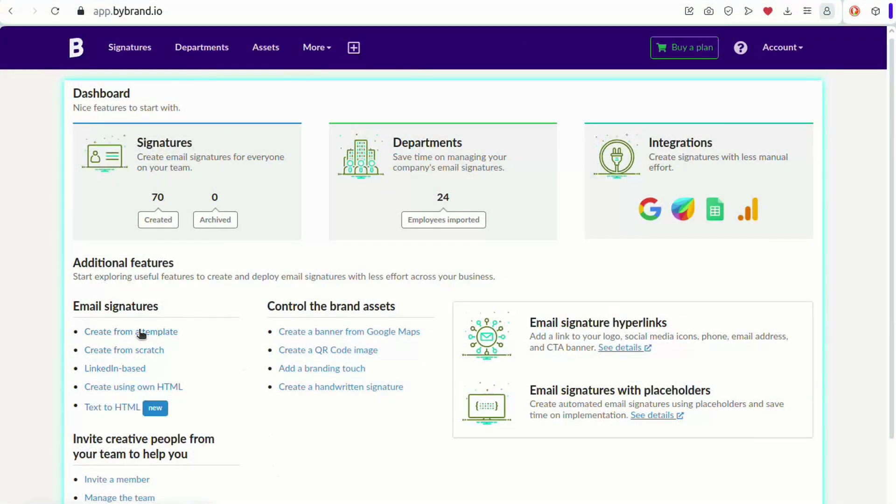
pyautogui.click(150, 332)
pyautogui.scroll(-2, 429, 271)
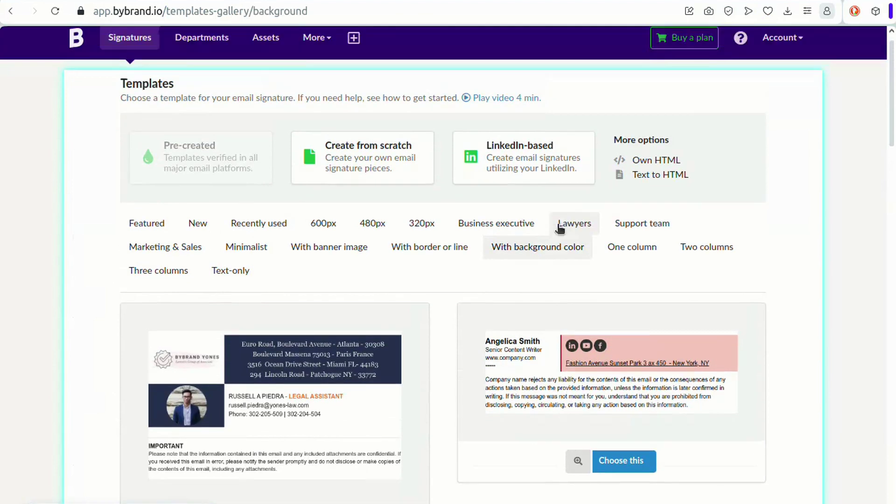
pyautogui.click(126, 49)
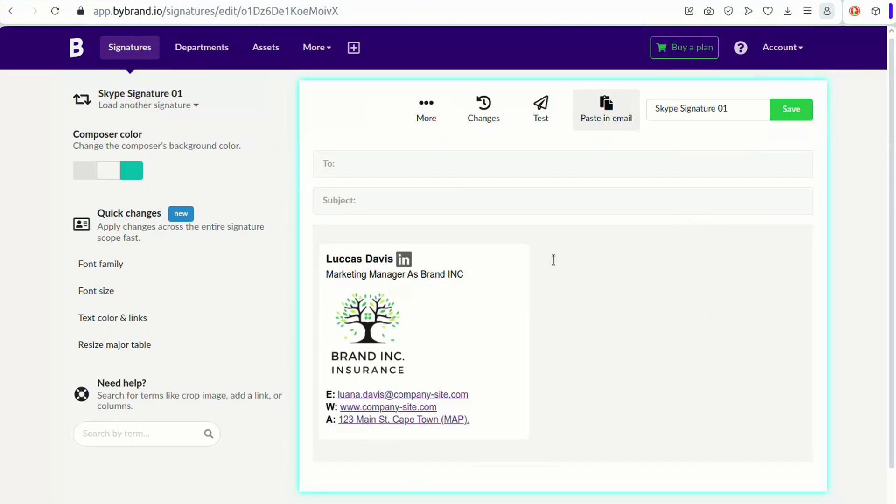
# Step: Add a plain text row below the address holding the 'Call me via Skype' banner, shrunk smaller
pyautogui.click(438, 431)
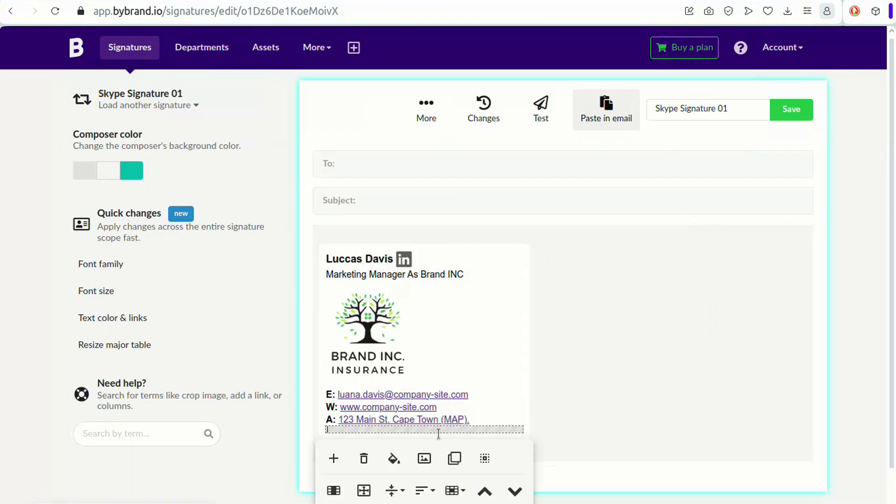
pyautogui.click(339, 459)
pyautogui.click(379, 463)
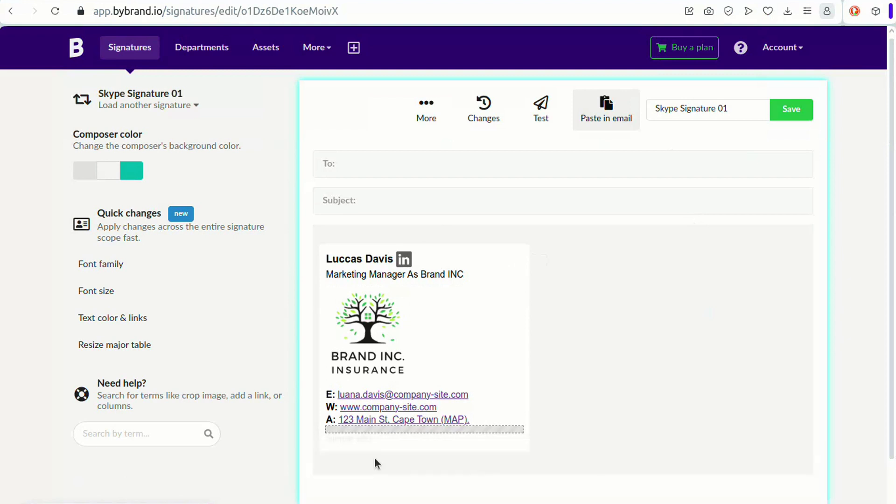
pyautogui.click(393, 441)
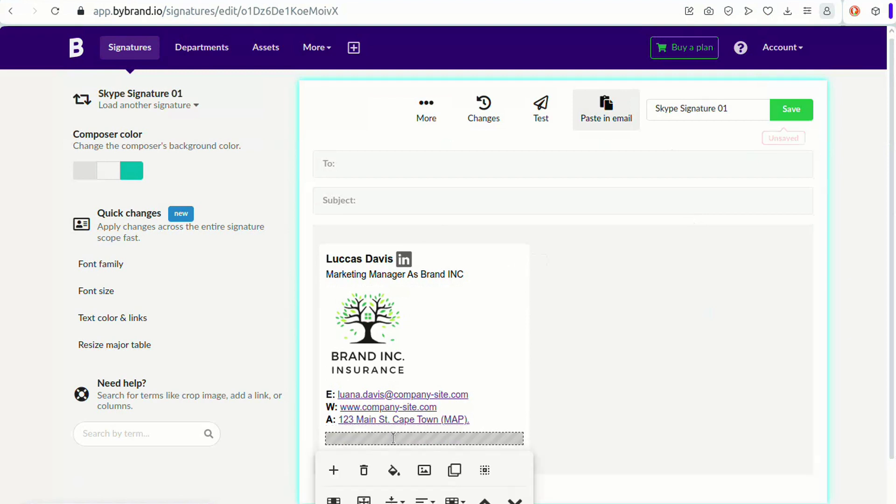
pyautogui.click(424, 470)
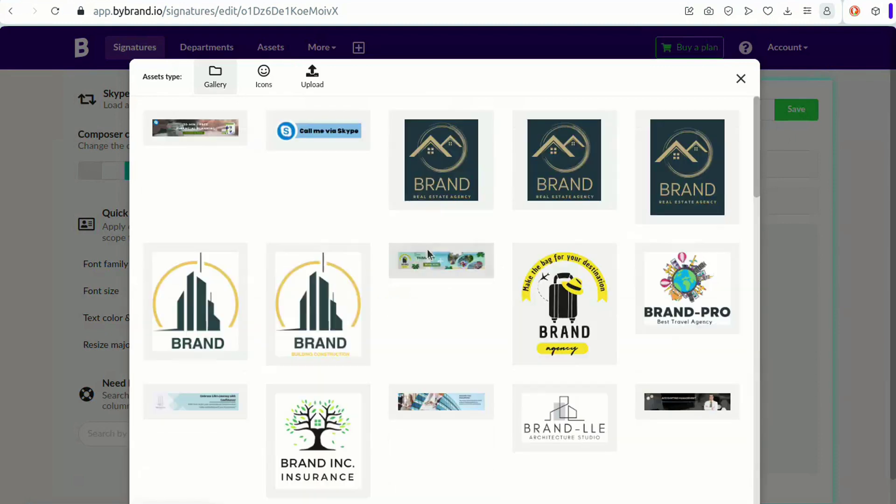
pyautogui.click(320, 91)
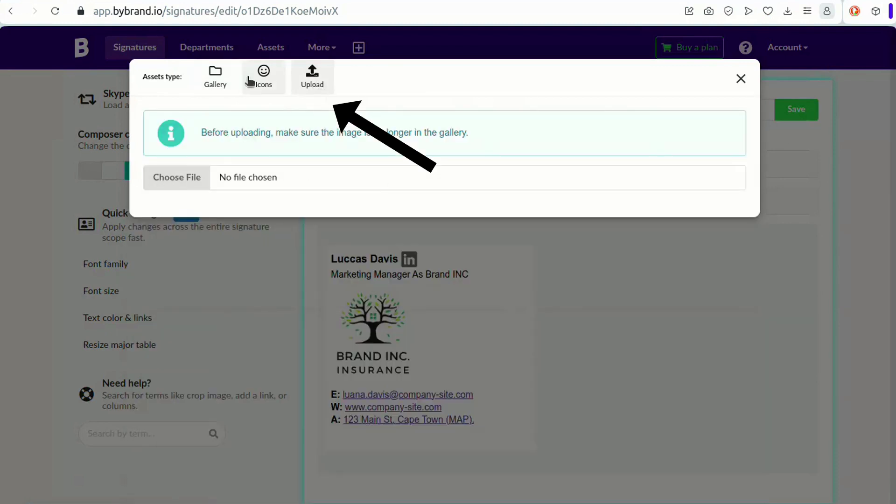
pyautogui.click(219, 84)
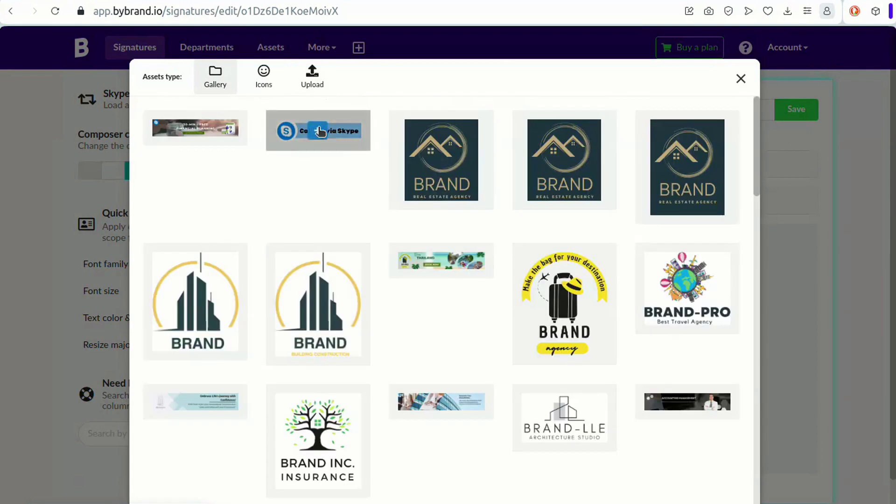
pyautogui.click(320, 132)
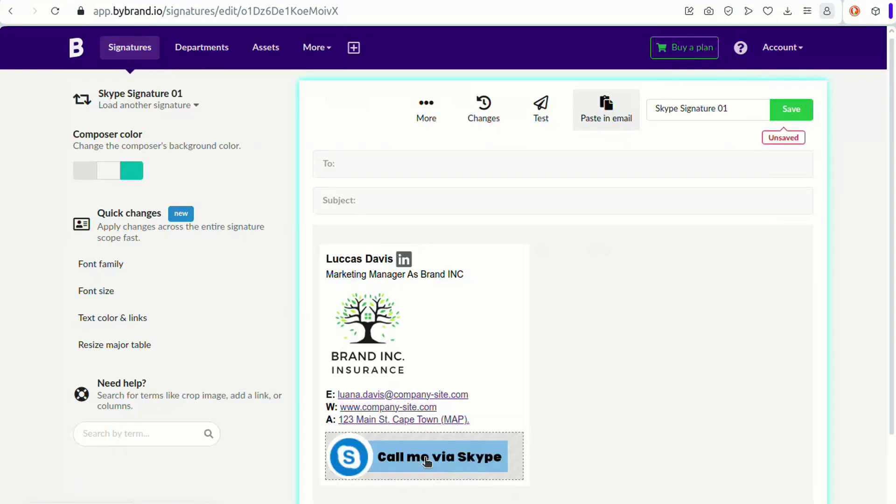
pyautogui.click(427, 461)
pyautogui.moveTo(506, 431); pyautogui.dragTo(472, 438)
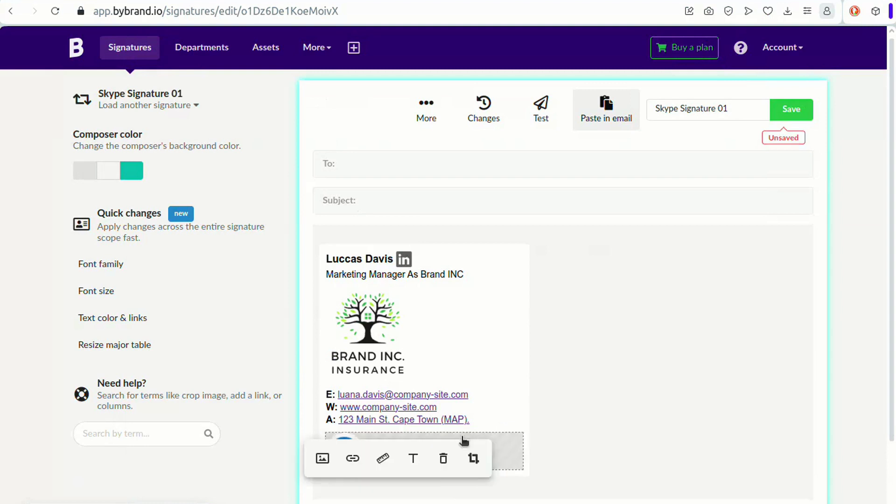
# Step: Link the banner to the copied Skype invite URL
pyautogui.click(353, 459)
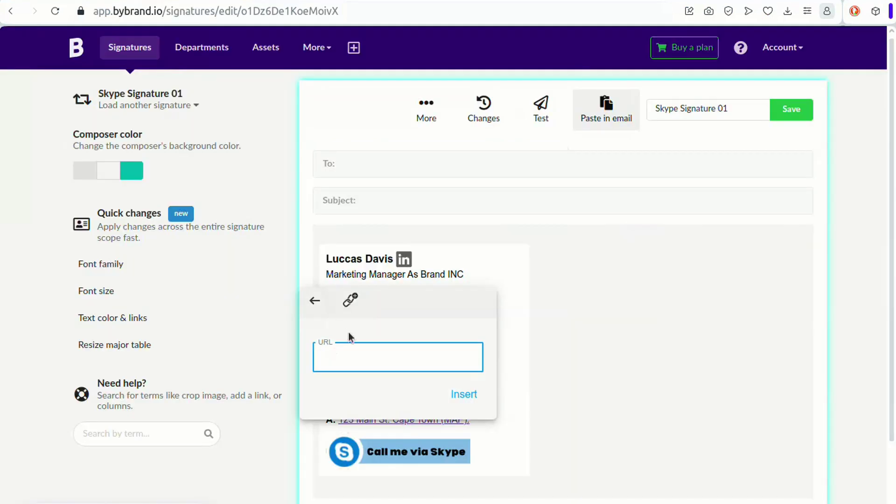
pyautogui.click(460, 395)
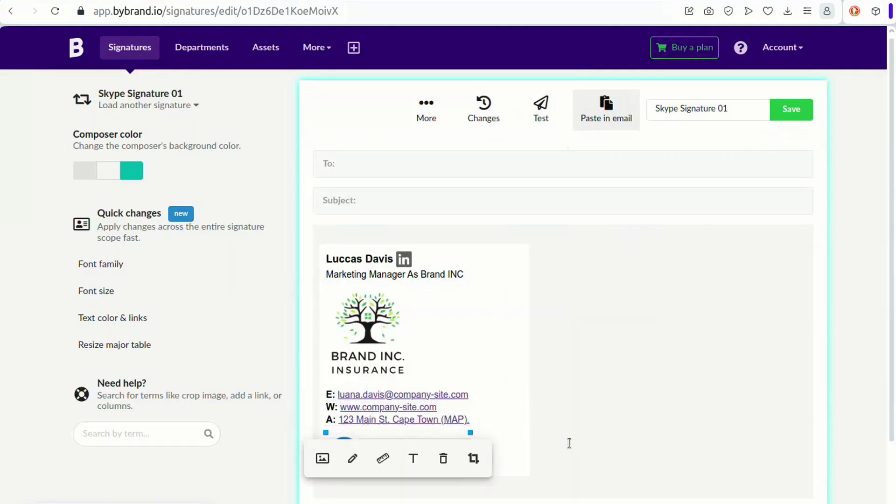
pyautogui.click(460, 455)
pyautogui.click(526, 450)
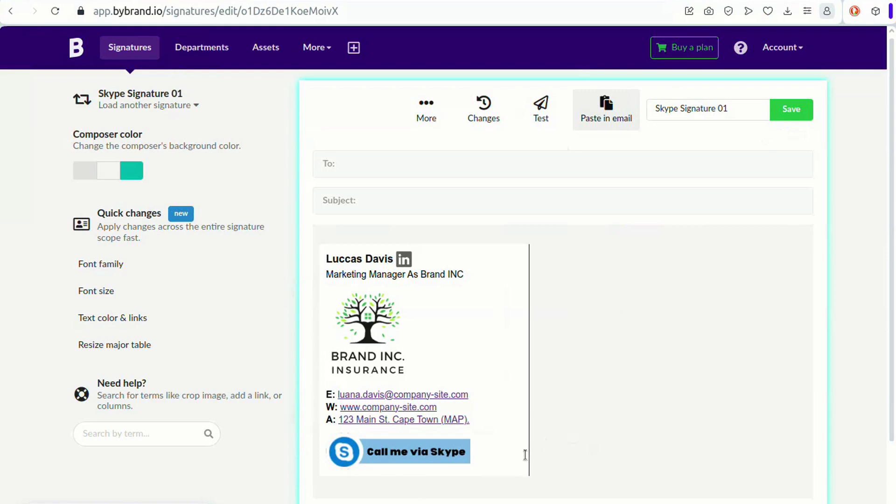
# Step: Save the signature and preview it in a sample email
pyautogui.click(792, 109)
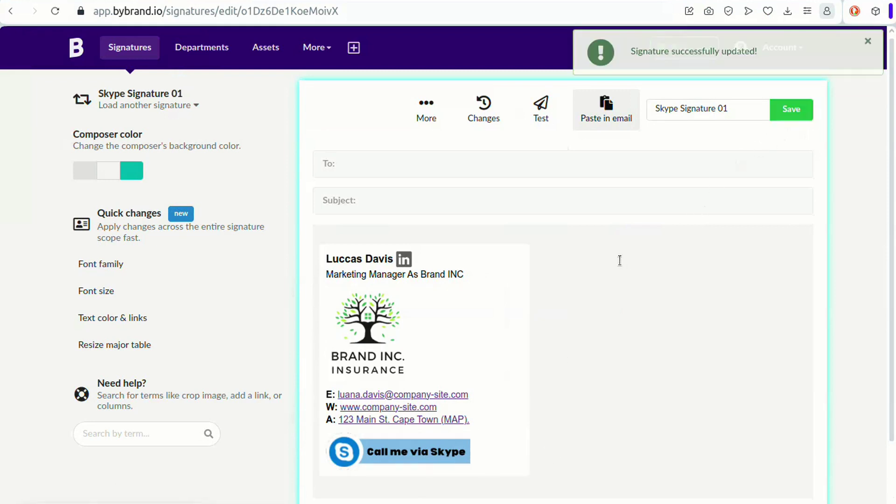
pyautogui.click(541, 108)
pyautogui.click(721, 384)
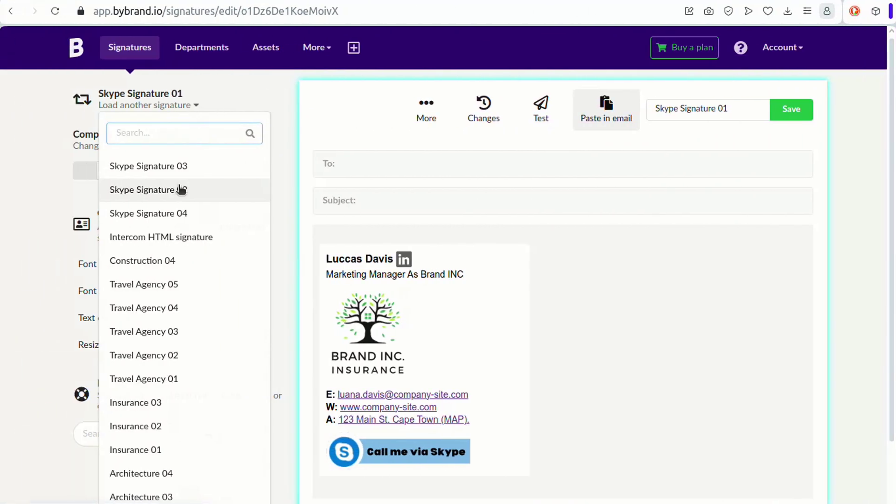
# Step: In Skype Signature 02, add a text row above the social links with the Skype label and username
pyautogui.click(181, 189)
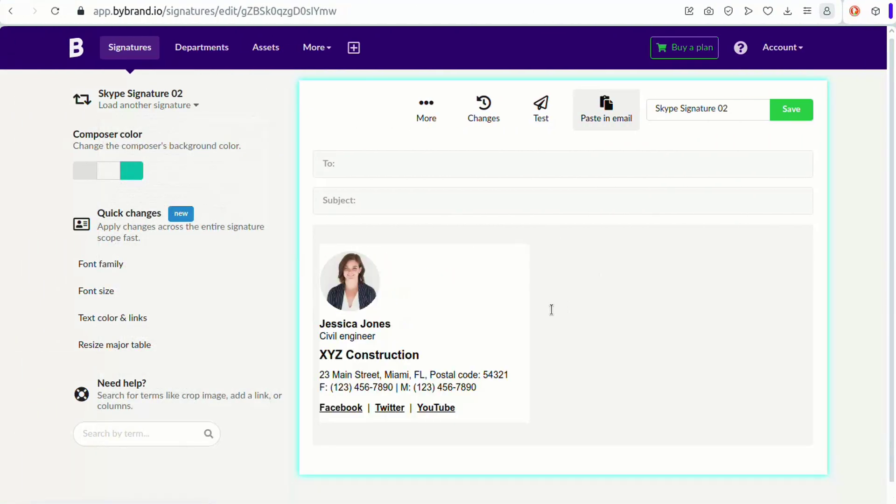
pyautogui.click(459, 402)
pyautogui.click(333, 426)
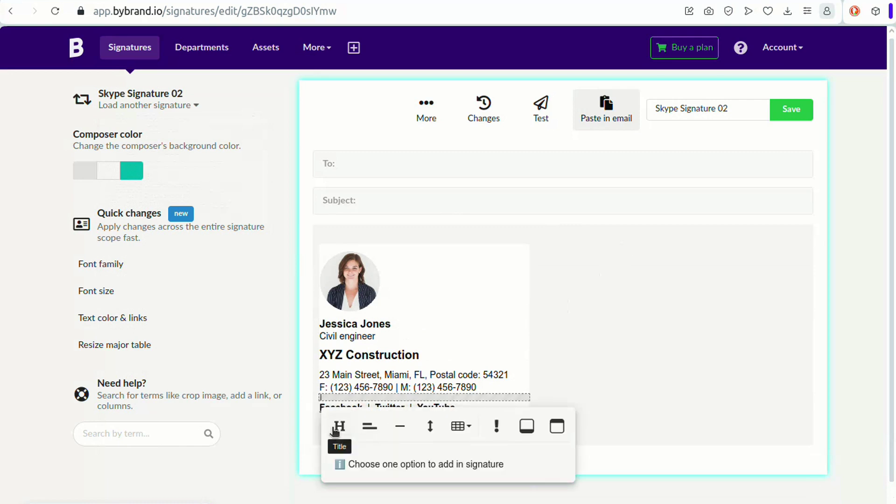
pyautogui.click(367, 427)
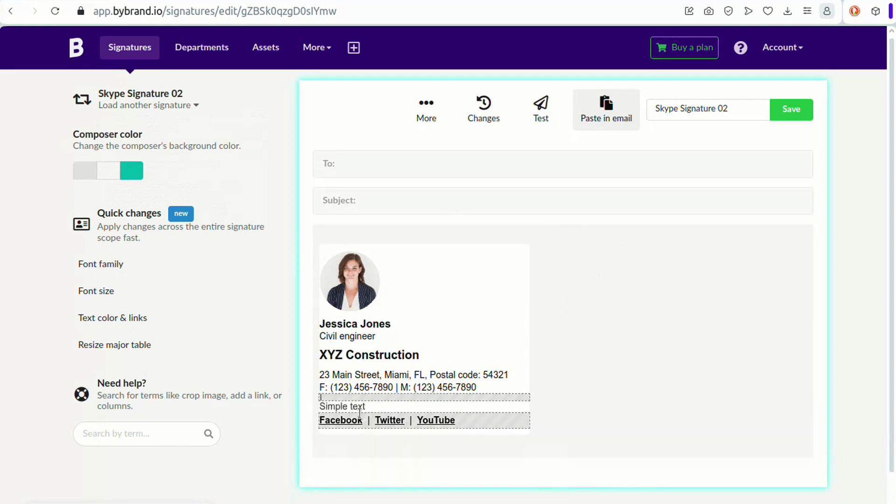
pyautogui.click(383, 397)
pyautogui.hotkey('ctrl', 'a')
pyautogui.write('Sky')
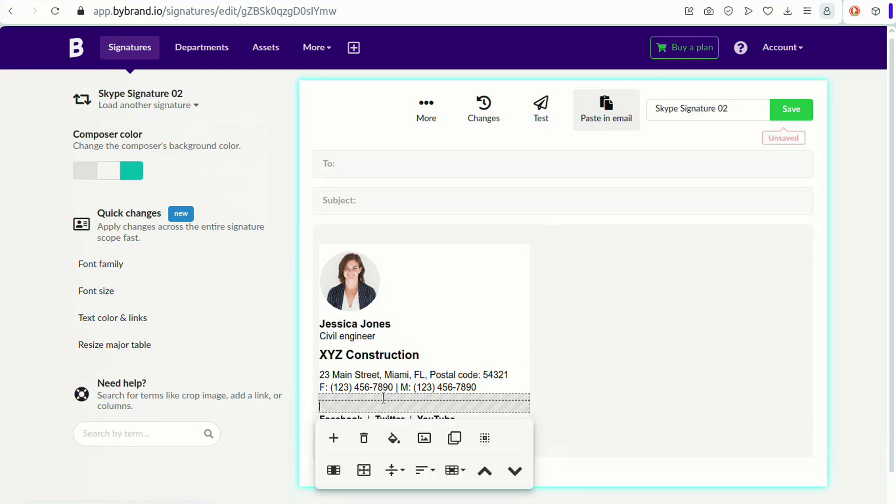
pyautogui.write('pe:')
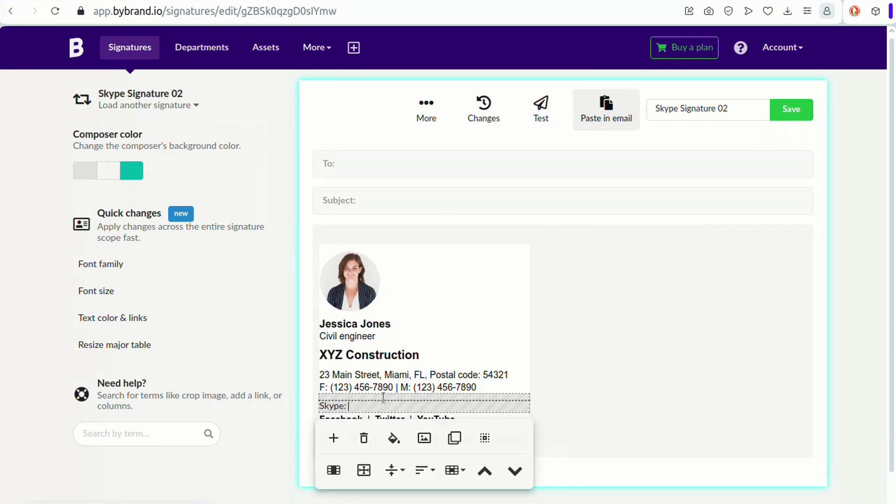
pyautogui.write(' jessica_jones')
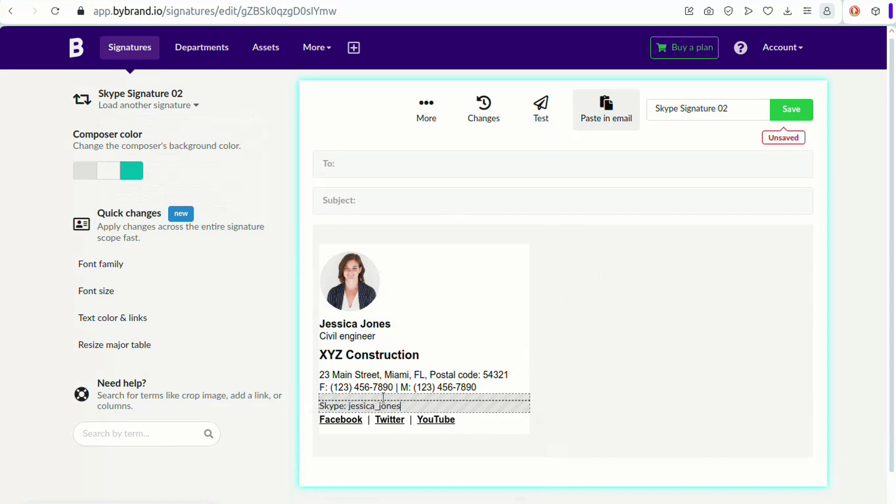
# Step: Format the Skype line as black, bold text at size 18
pyautogui.click(382, 397)
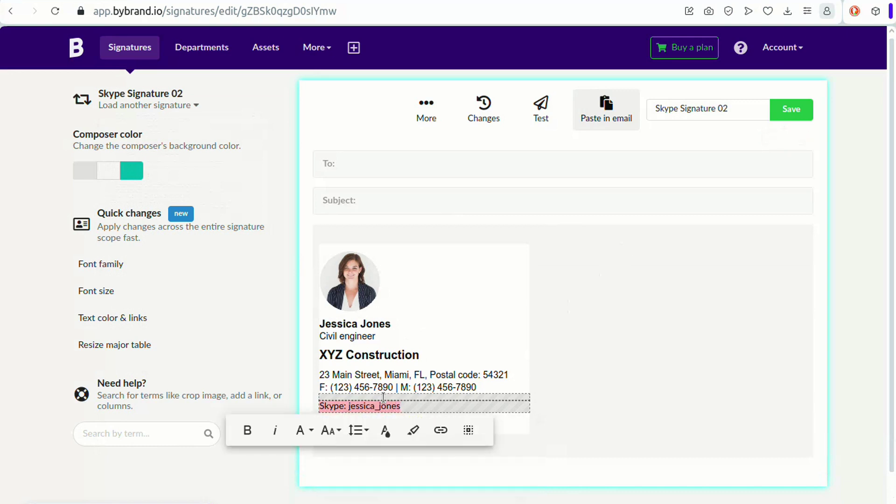
pyautogui.click(386, 430)
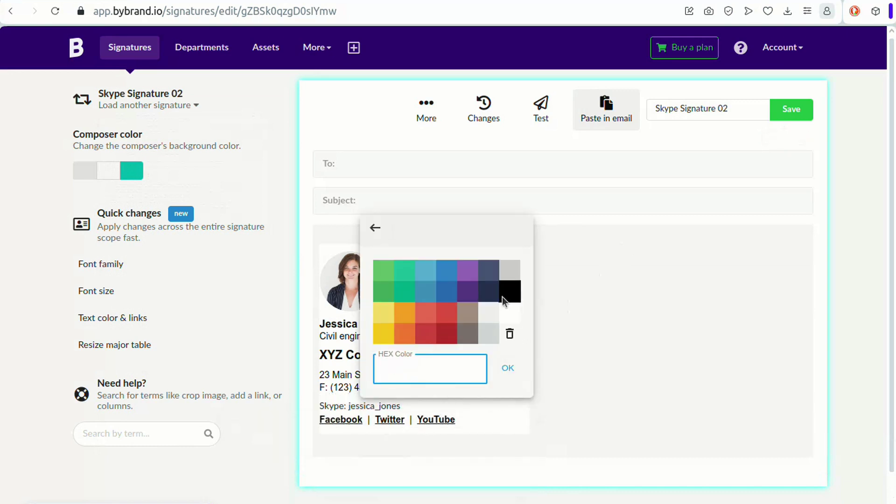
pyautogui.click(508, 290)
pyautogui.click(248, 430)
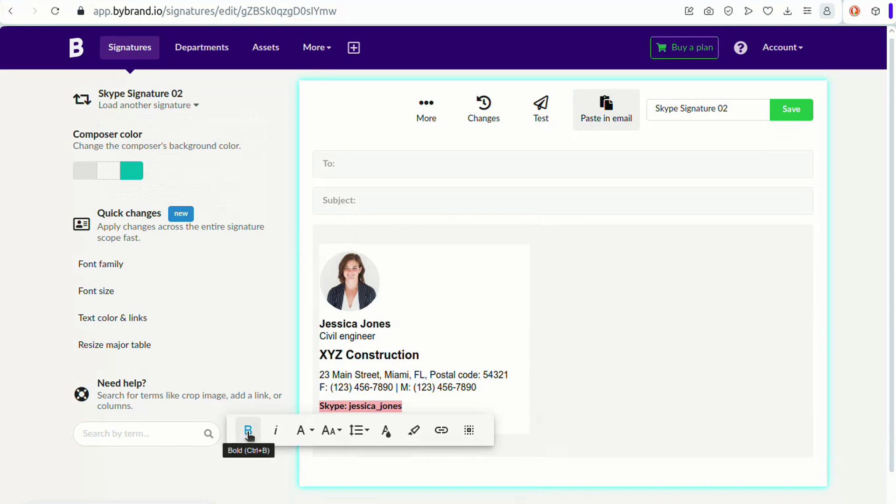
pyautogui.click(331, 430)
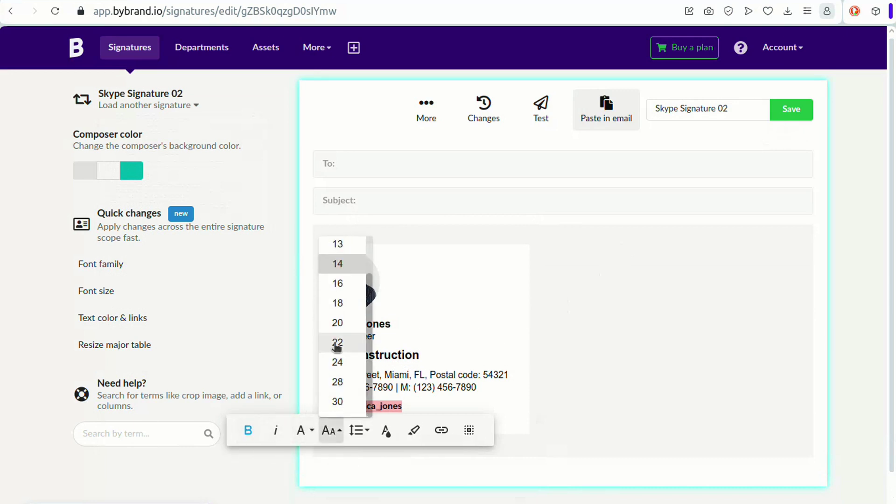
pyautogui.click(340, 302)
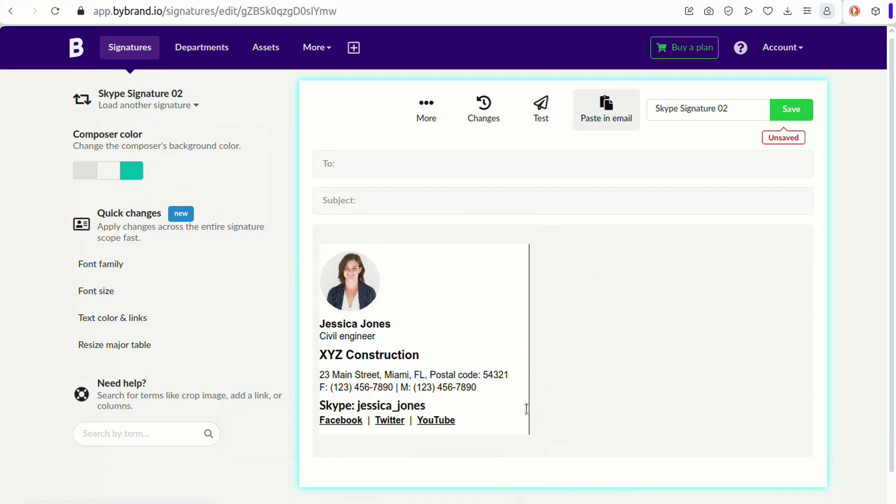
pyautogui.click(433, 408)
pyautogui.click(433, 408)
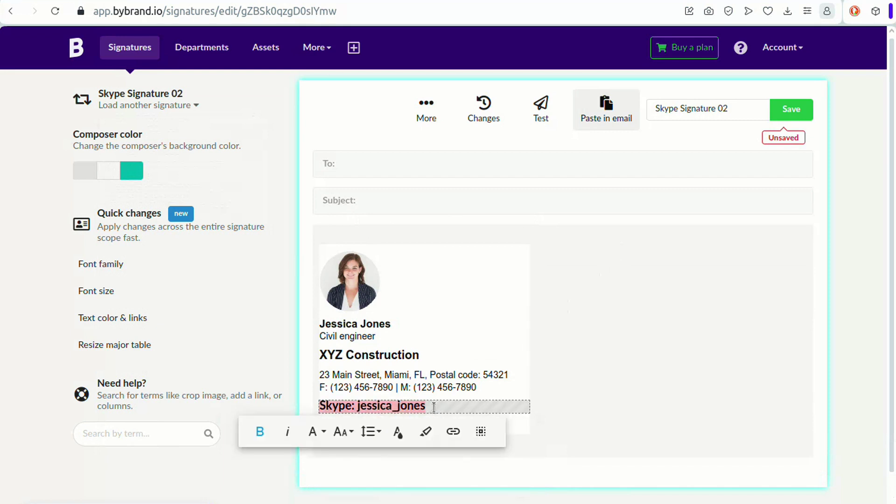
pyautogui.click(343, 431)
pyautogui.click(349, 304)
pyautogui.click(584, 368)
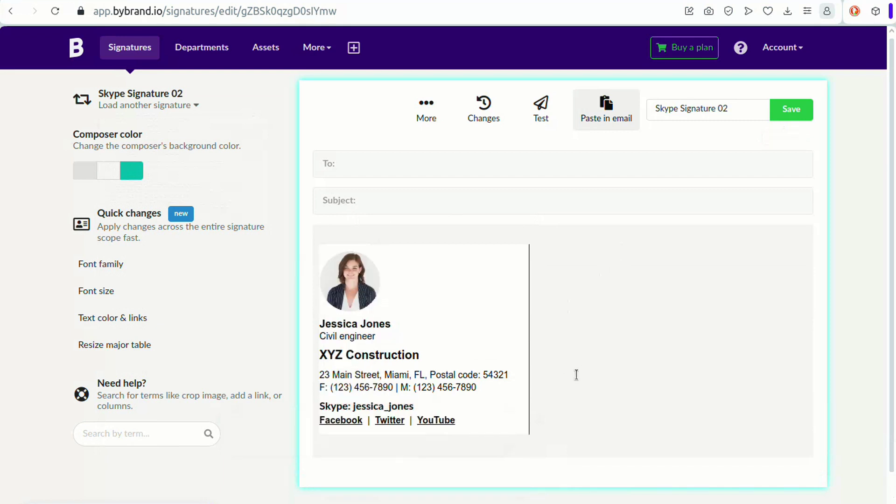
# Step: Select the username and paste the Skype invite link as its URL
pyautogui.moveTo(416, 405); pyautogui.dragTo(352, 404)
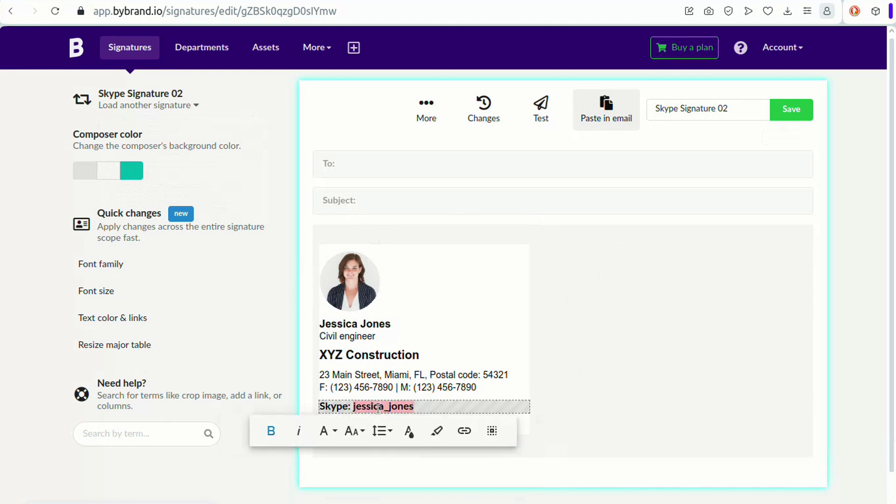
pyautogui.click(464, 430)
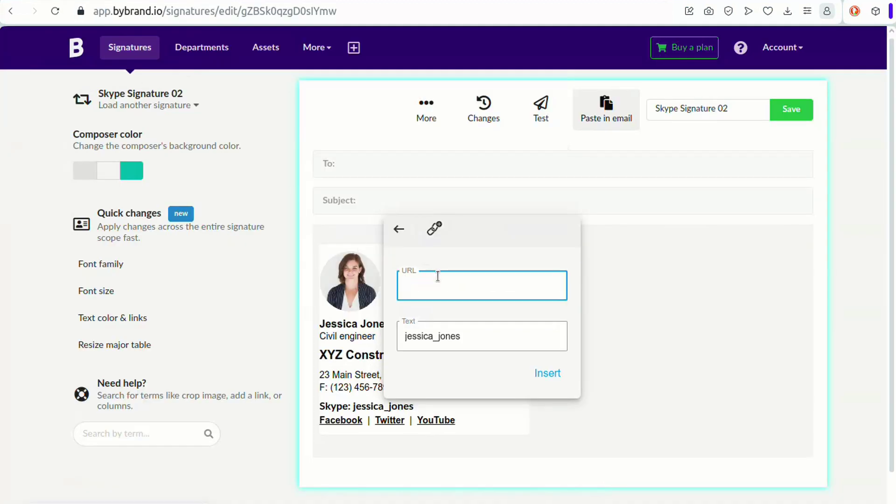
pyautogui.press('Home')
# Step: Apply the username's invite link, save and preview Skype Signature 02, then load Skype Signature 03
pyautogui.click(537, 372)
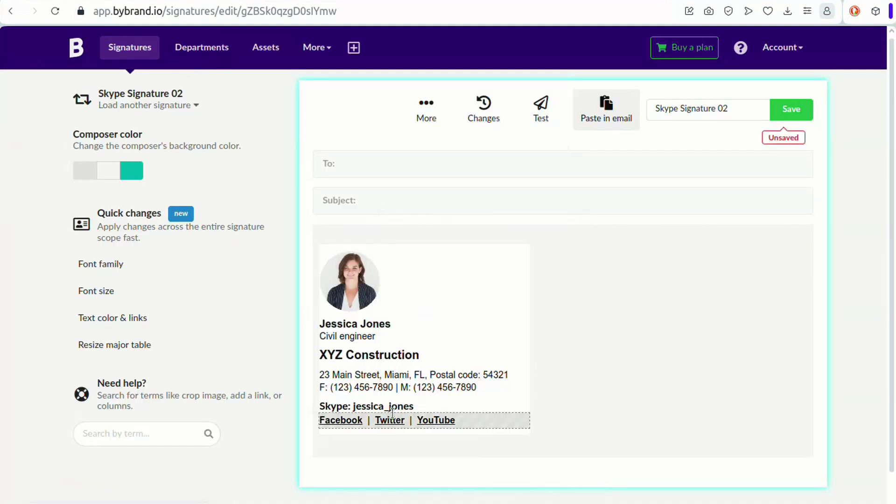
pyautogui.click(791, 109)
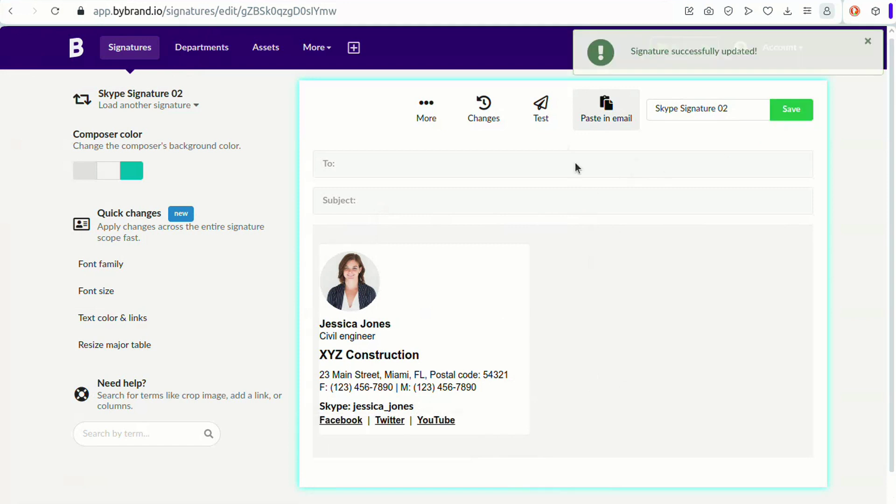
pyautogui.click(541, 110)
pyautogui.click(714, 381)
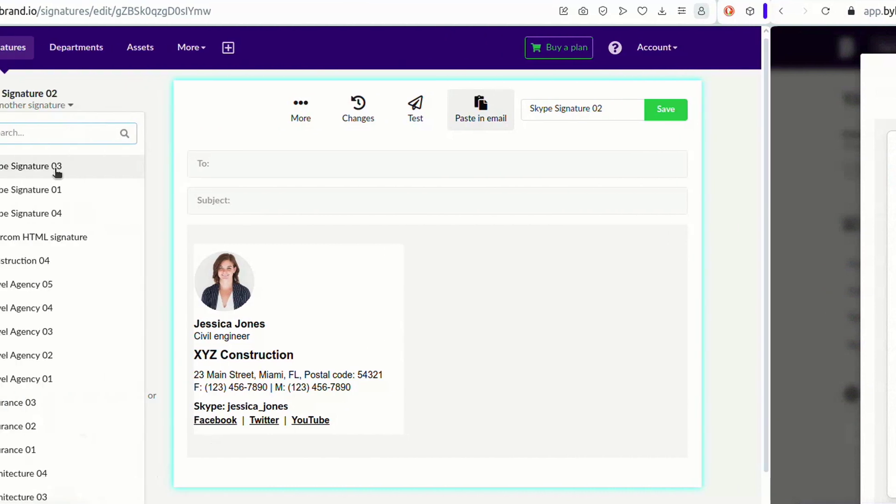
pyautogui.click(57, 172)
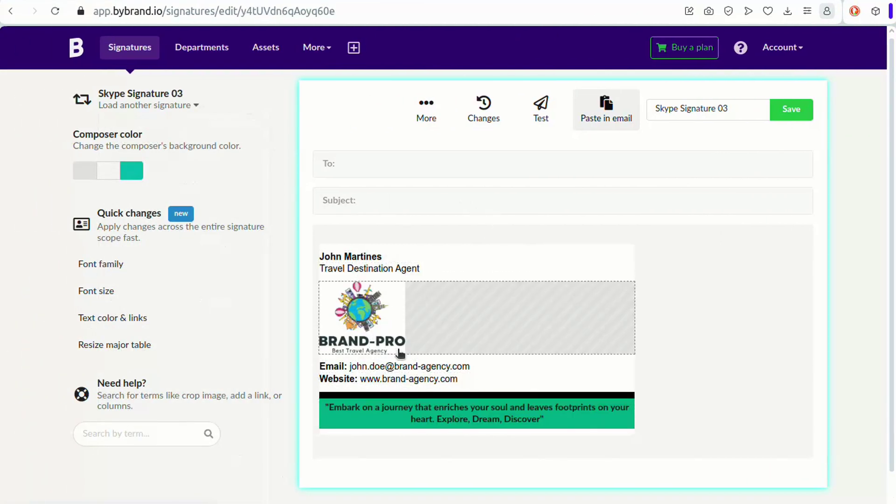
# Step: Insert the Skype icon from the gallery's social icons right after the top name
pyautogui.click(397, 256)
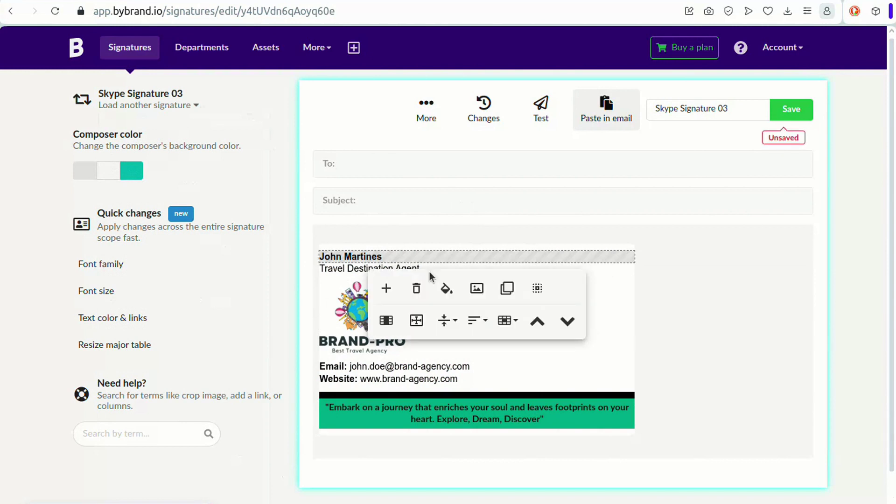
pyautogui.click(475, 290)
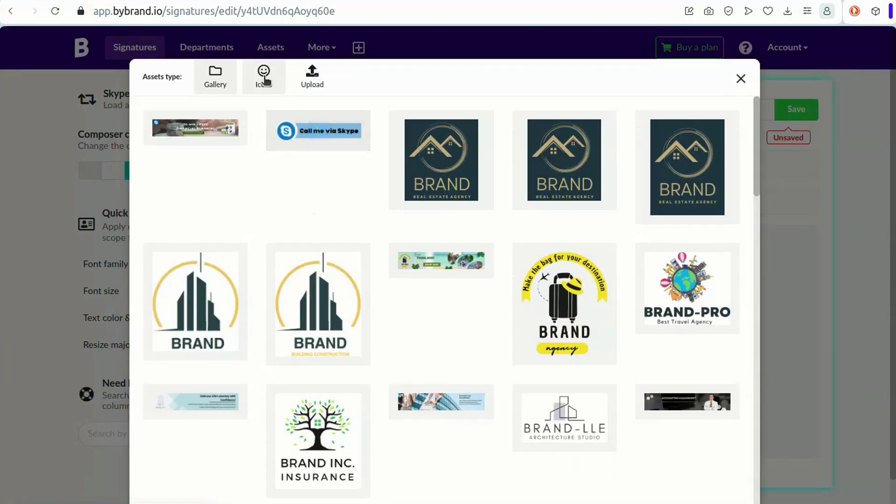
pyautogui.click(263, 77)
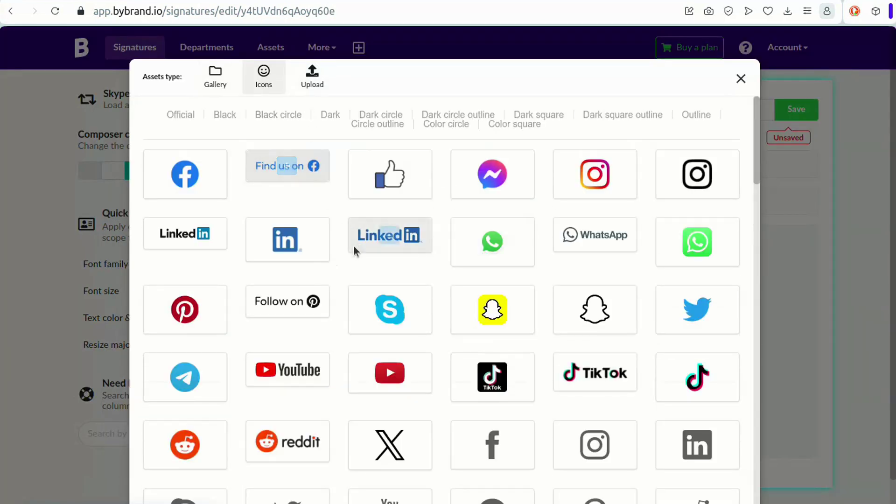
pyautogui.click(389, 314)
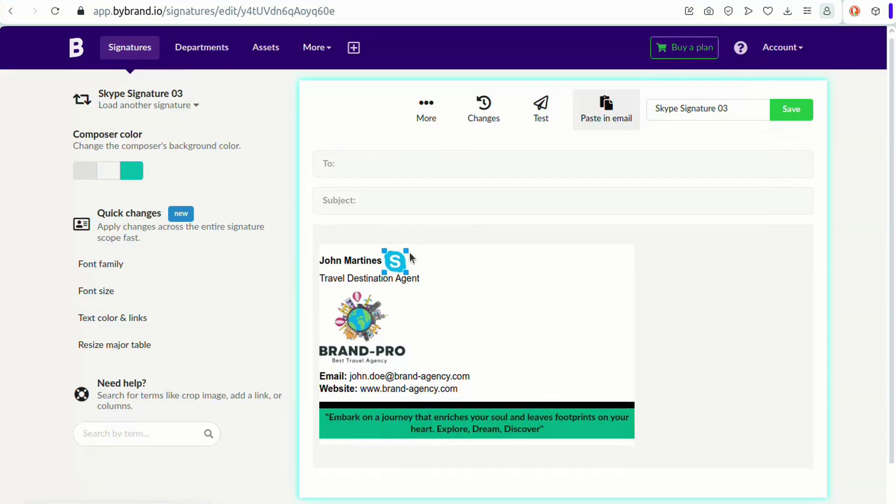
# Step: Attach the Skype invite link to the Skype icon
pyautogui.click(398, 260)
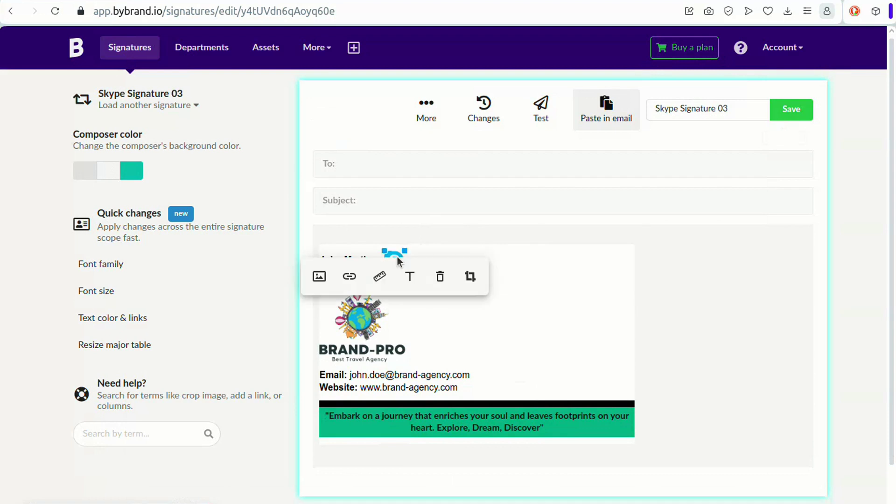
pyautogui.click(350, 278)
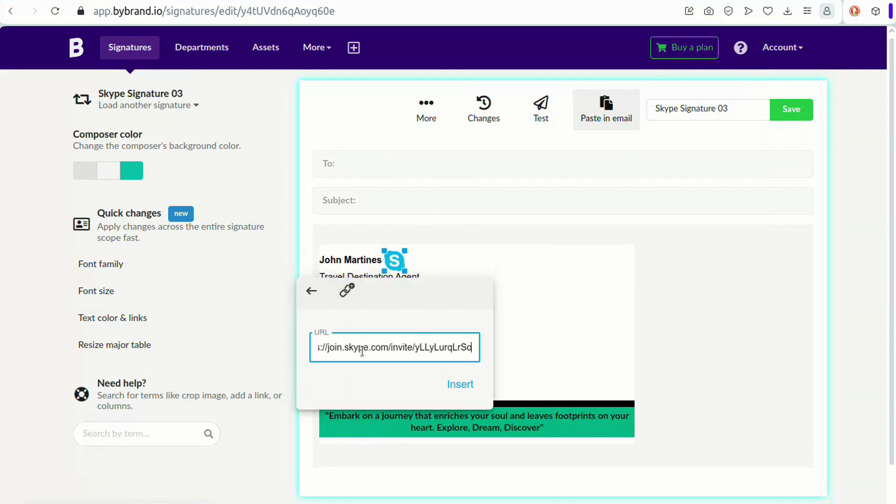
pyautogui.press('Home')
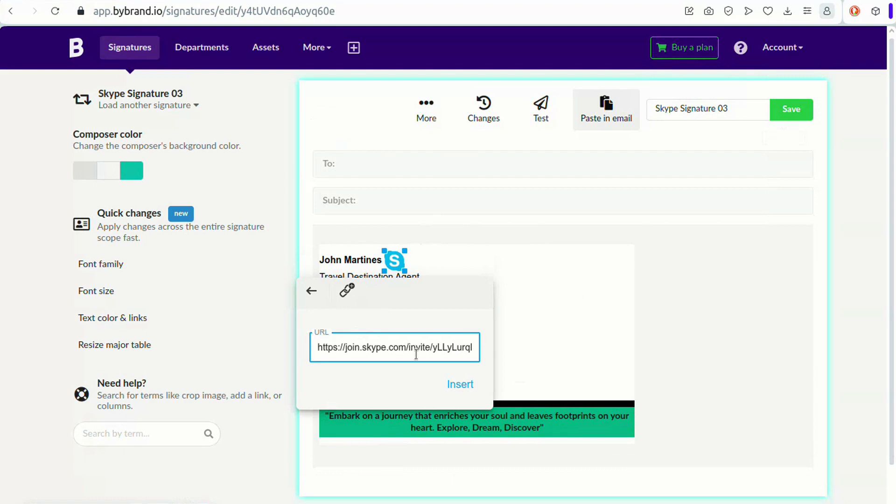
pyautogui.click(457, 382)
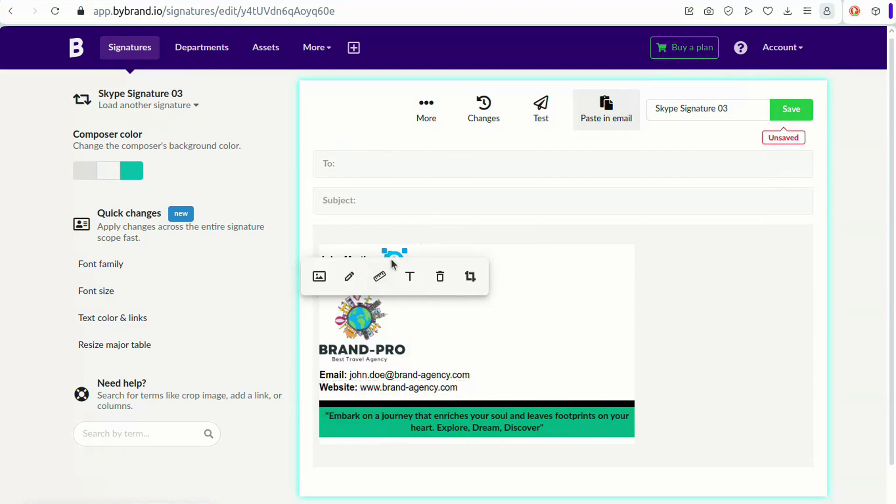
# Step: Set the Skype icon's alternative text to 'Call me on Skype'
pyautogui.click(379, 276)
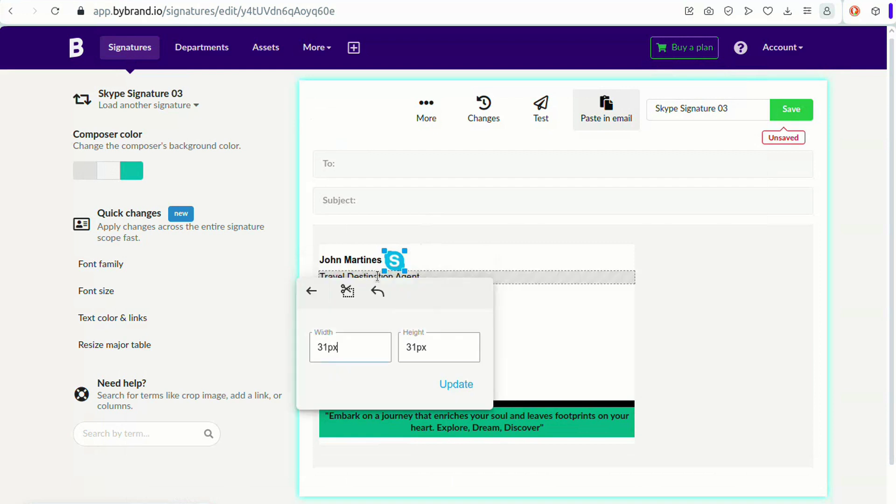
pyautogui.click(312, 291)
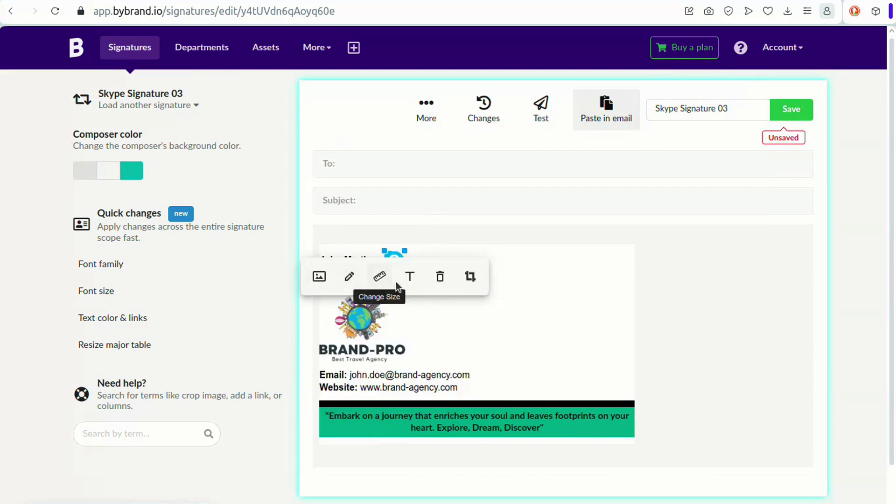
pyautogui.click(409, 278)
pyautogui.write('Call')
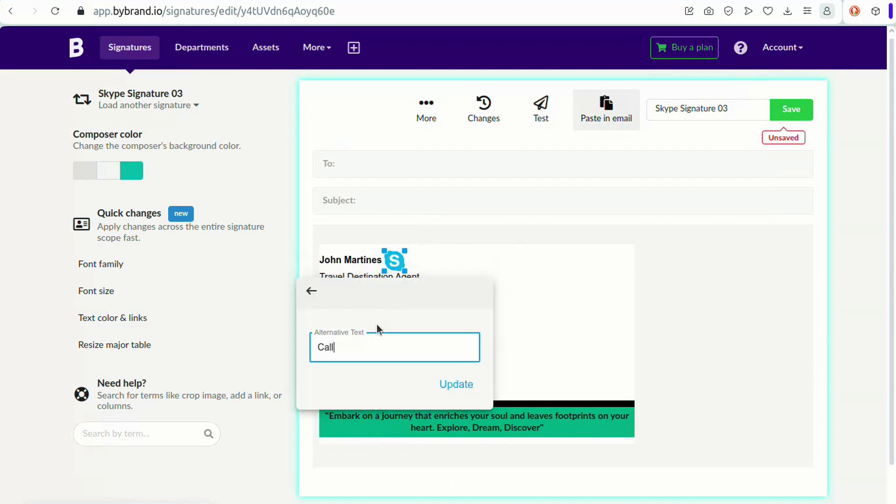
pyautogui.write(' me on Skype')
pyautogui.click(456, 384)
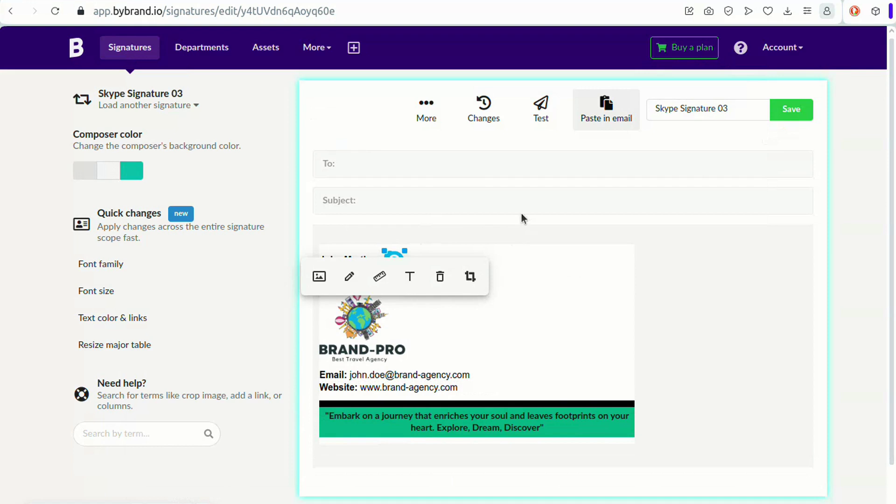
# Step: Save Skype Signature 03 and preview it inside an email
pyautogui.click(798, 112)
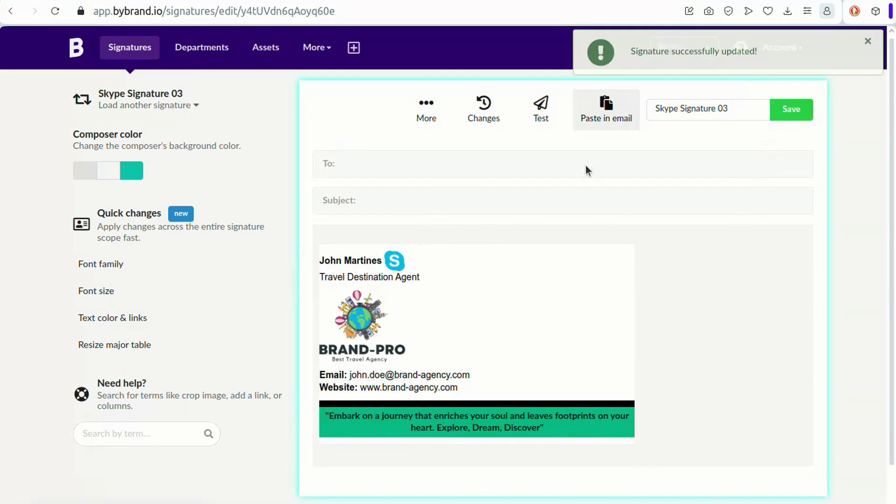
pyautogui.click(541, 114)
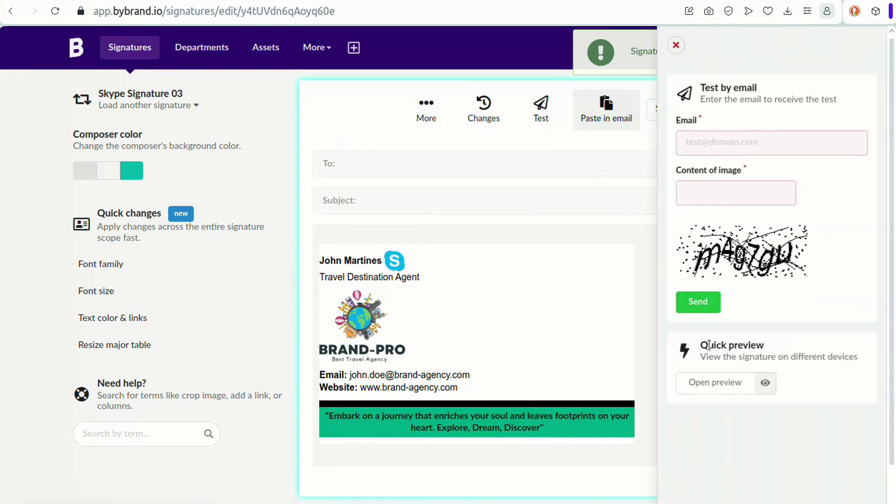
pyautogui.click(718, 383)
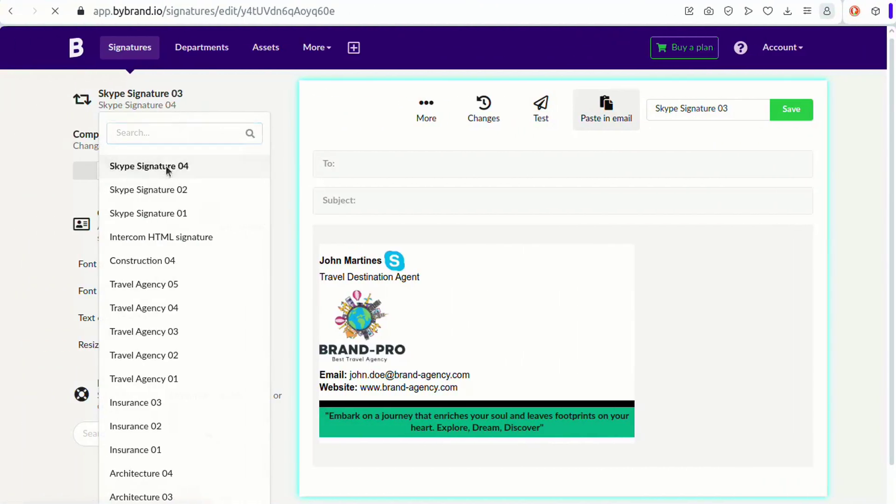
# Step: Load Skype Signature 04 and add a plain text row under the Personal/Corporate/Family bar
pyautogui.click(169, 169)
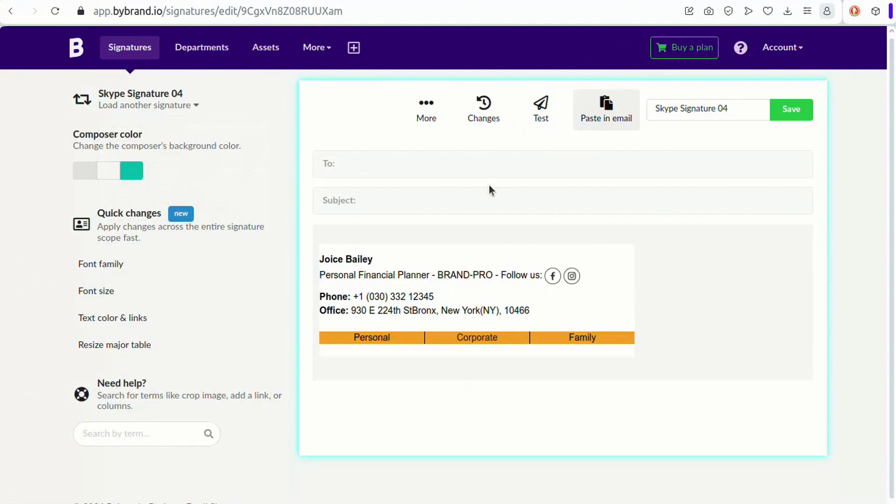
pyautogui.click(403, 348)
pyautogui.click(386, 376)
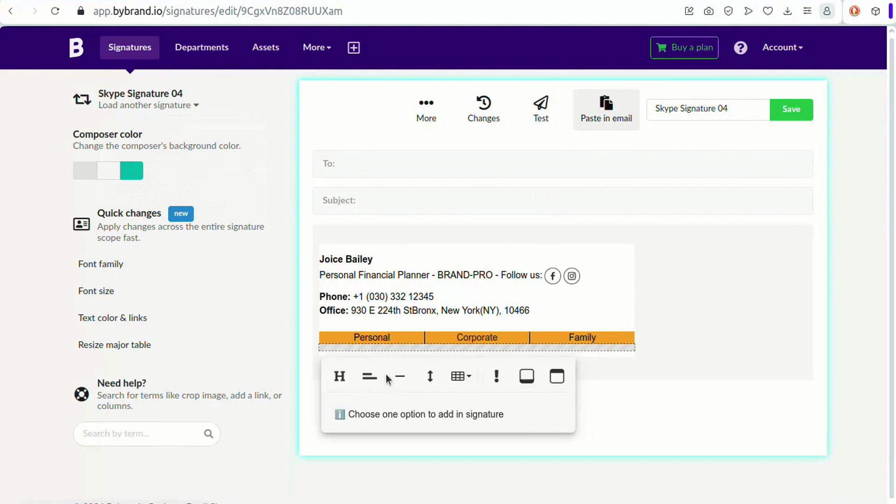
pyautogui.click(378, 380)
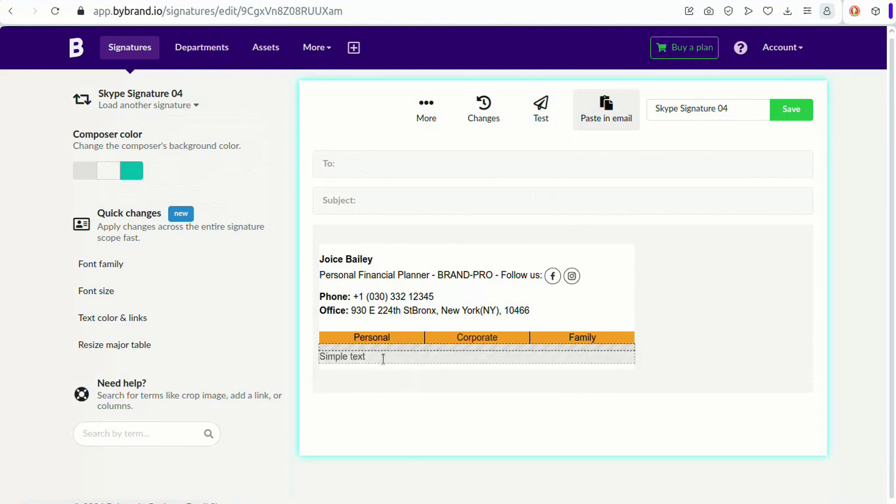
pyautogui.click(373, 356)
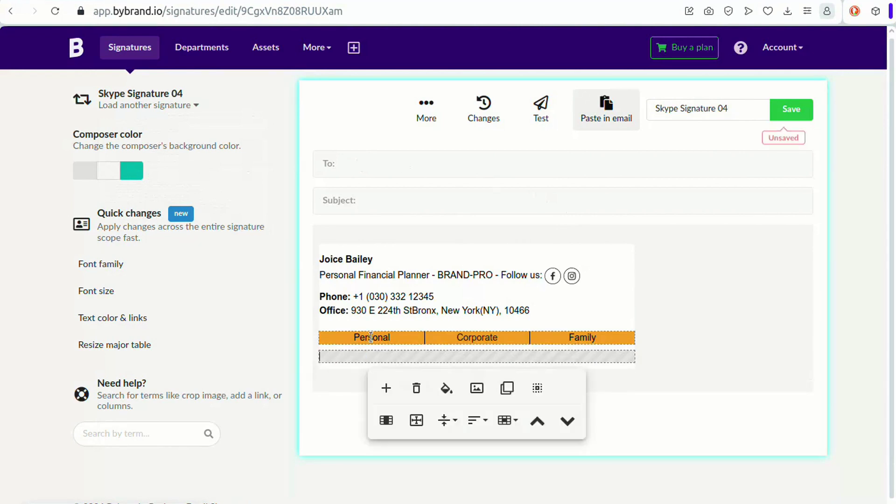
# Step: Insert the 30-MIN FREE FINANCIAL PLANNING Skype banner there and widen it to full width
pyautogui.click(475, 386)
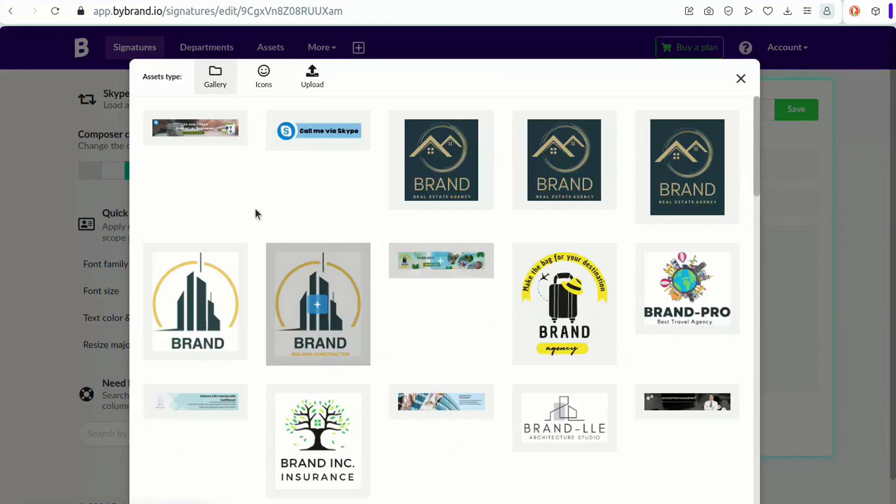
pyautogui.moveTo(180, 124)
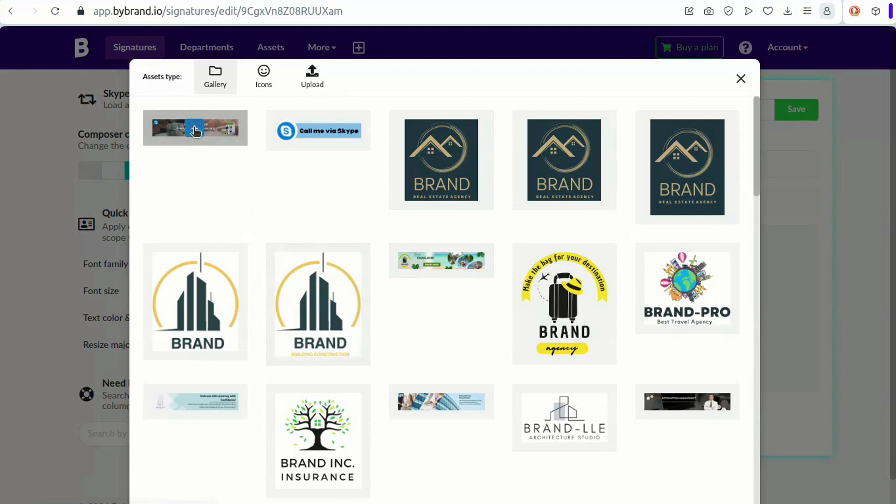
pyautogui.click(195, 131)
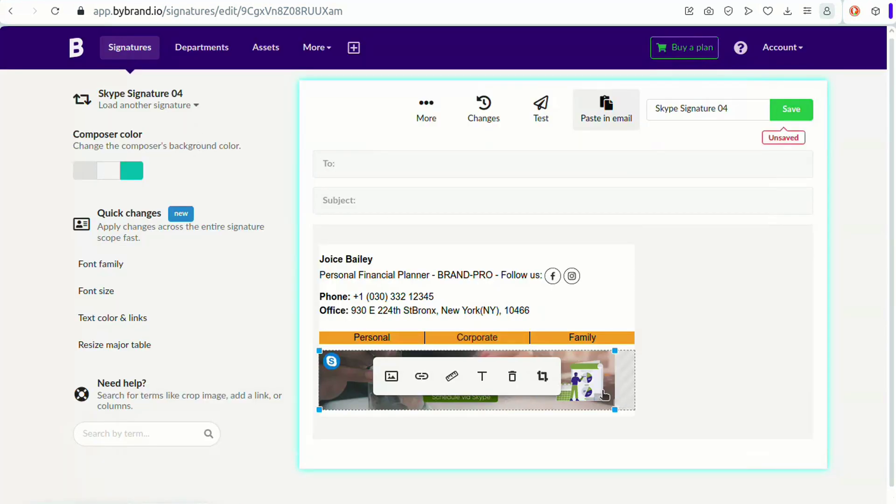
pyautogui.moveTo(616, 352); pyautogui.dragTo(635, 353)
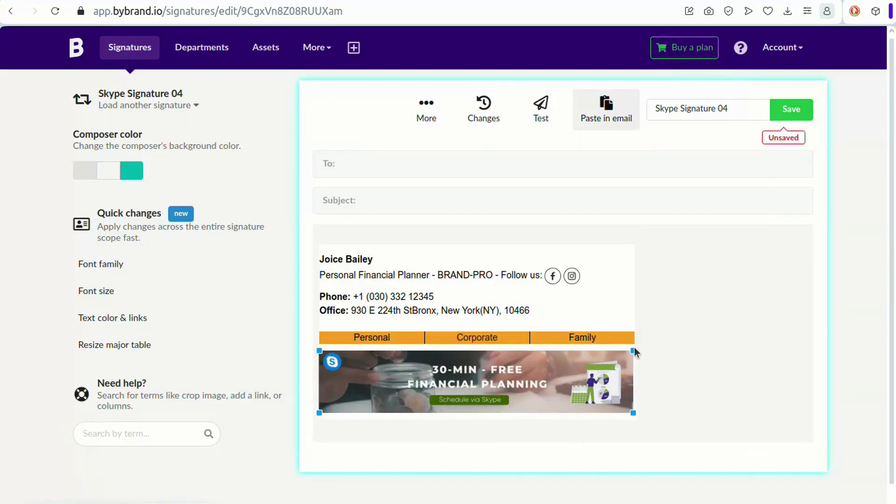
# Step: Link the Skype banner image to the pasted Skype invite URL
pyautogui.click(594, 361)
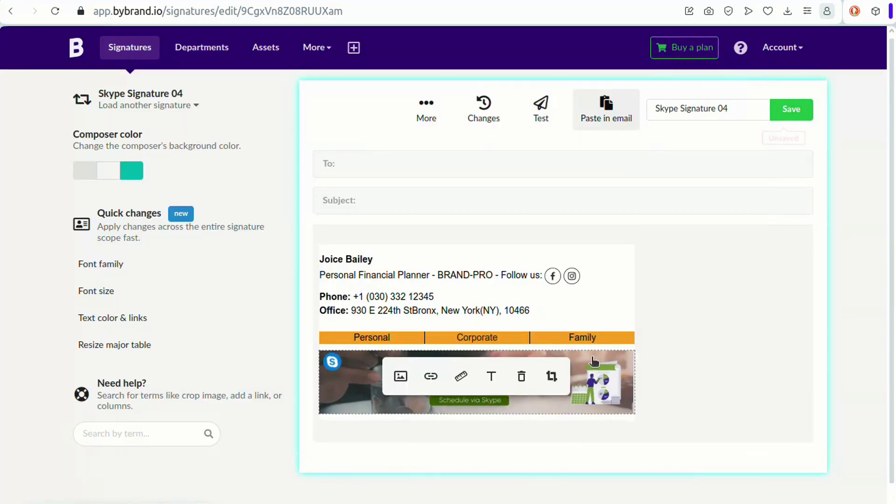
pyautogui.click(431, 377)
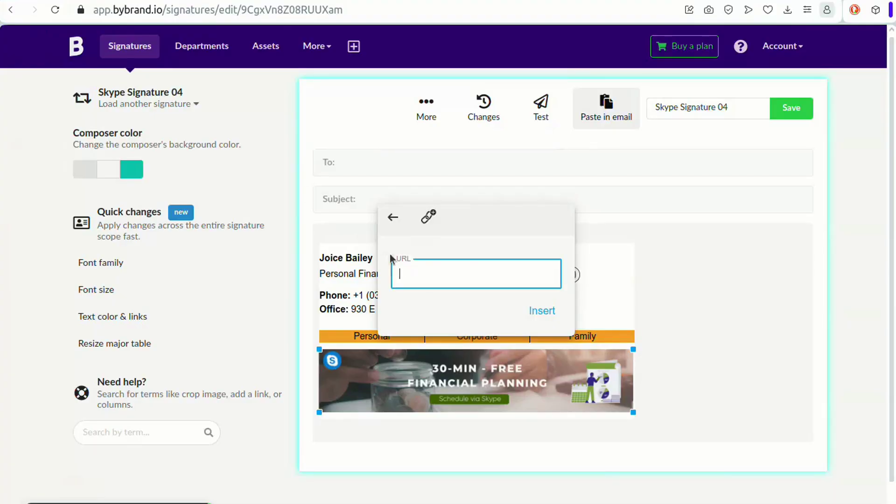
pyautogui.click(532, 312)
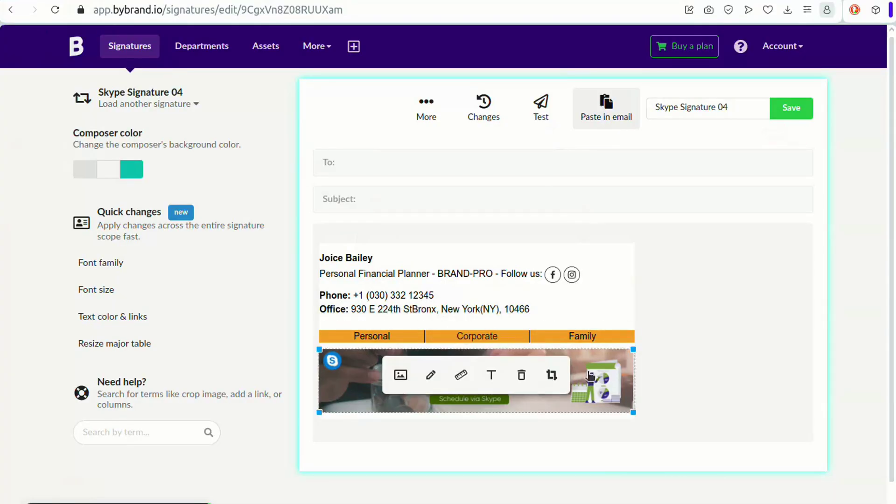
# Step: Set the banner's alternative text to 'Skype banner' and save the signature
pyautogui.click(491, 376)
pyautogui.write('Skype banner')
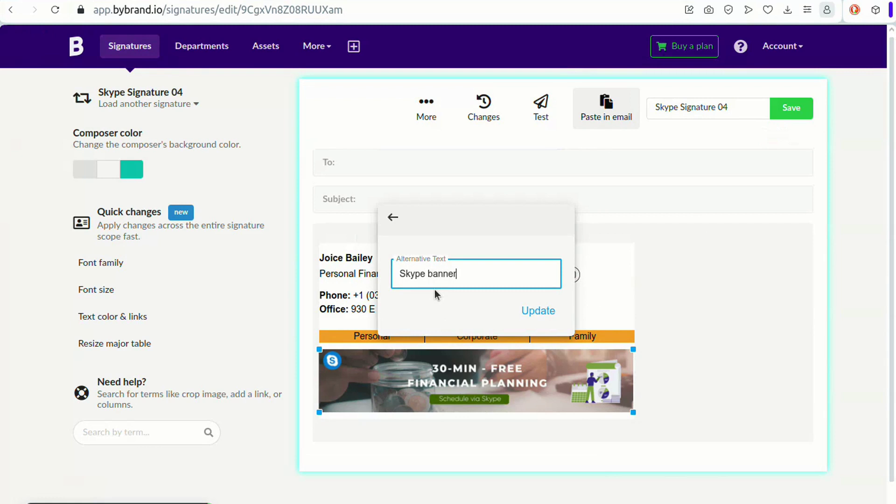
pyautogui.click(538, 310)
pyautogui.click(790, 114)
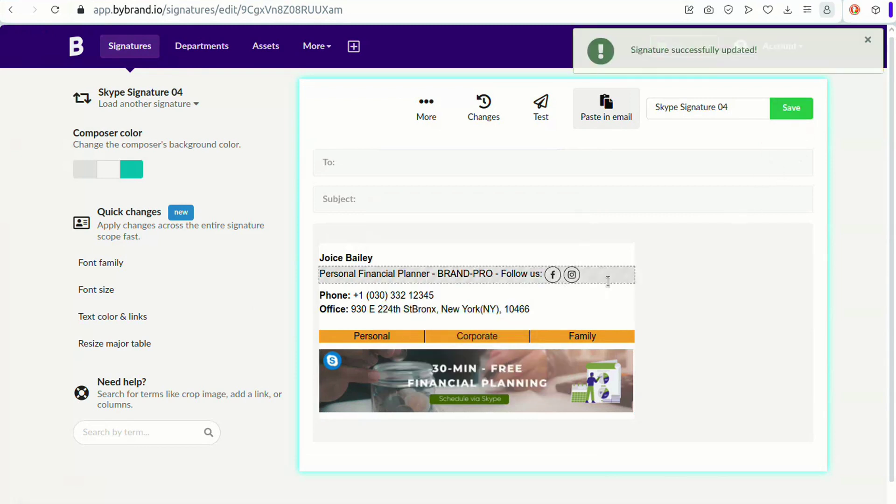
pyautogui.click(544, 129)
# Step: Preview Skype Signature 04 at tablet and desktop widths, then close the preview and testing panel
pyautogui.click(724, 377)
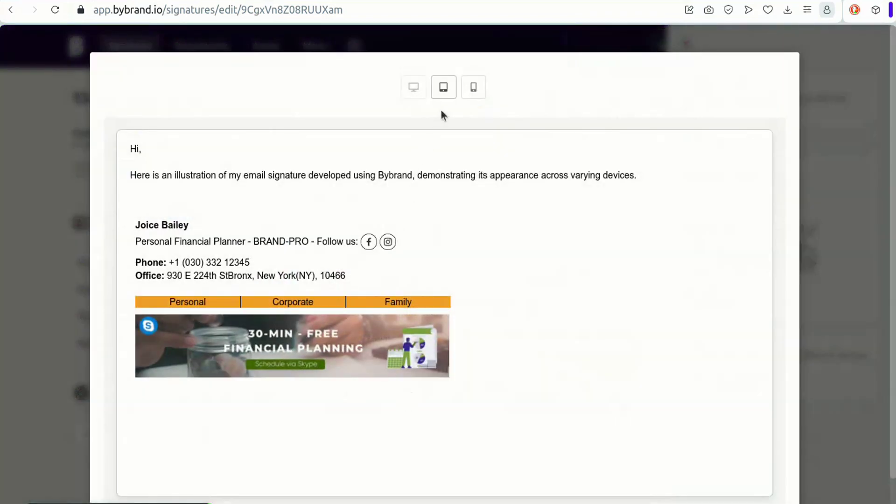
pyautogui.click(443, 87)
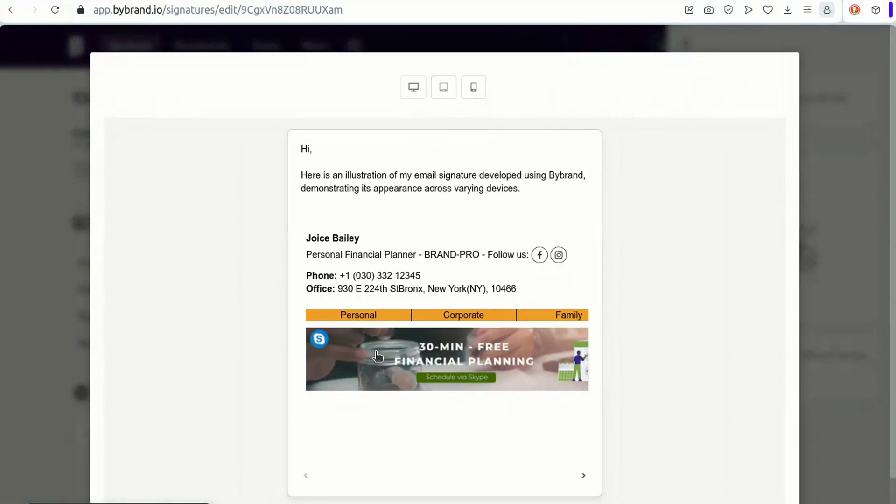
pyautogui.click(413, 88)
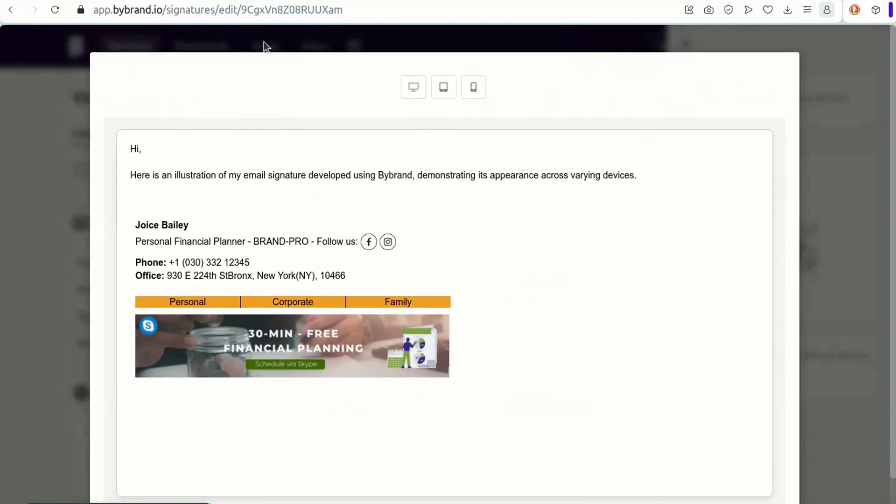
pyautogui.click(29, 113)
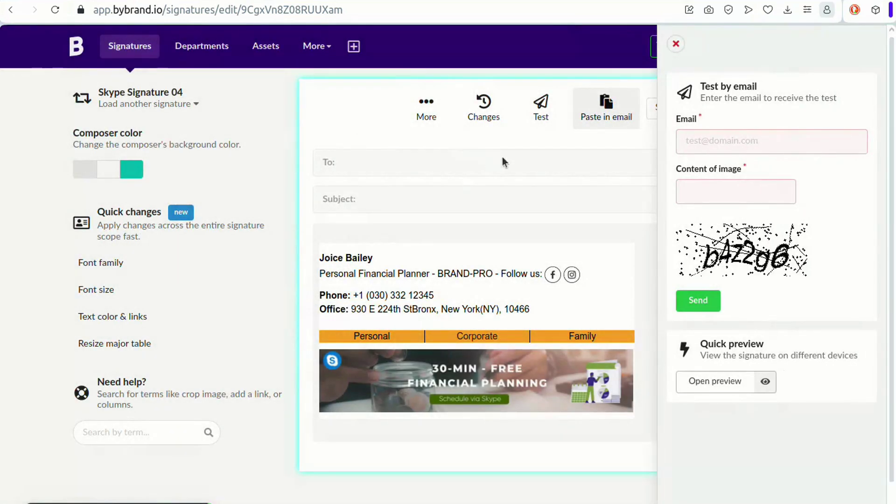
pyautogui.click(502, 162)
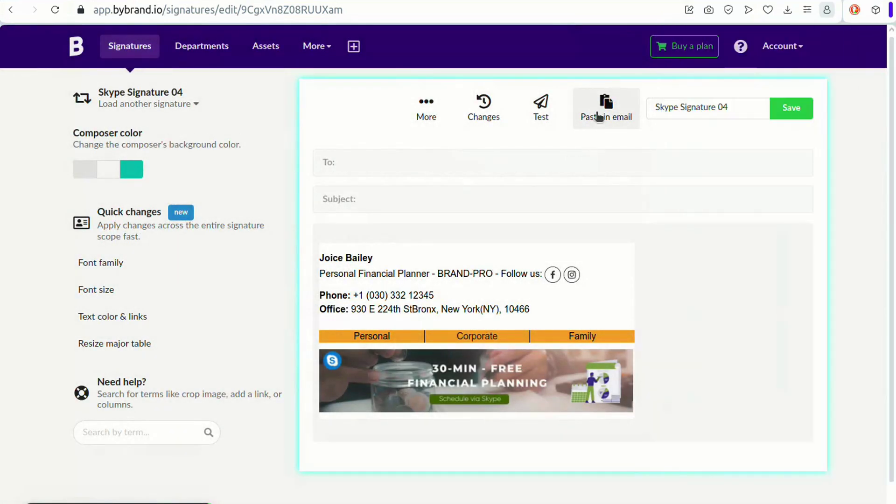